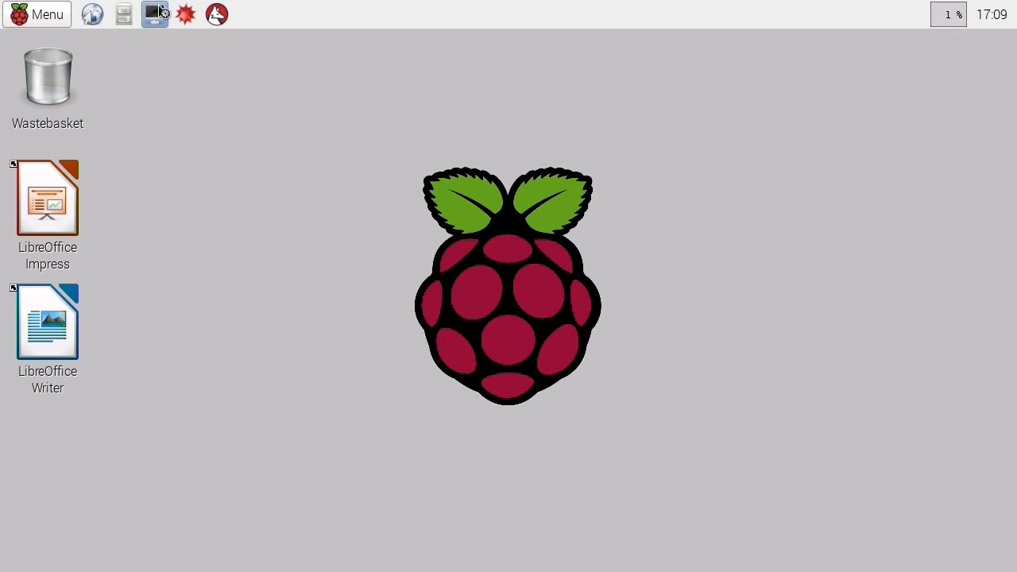
In a new terminal, run sudo apt-get update to refresh the package lists.
{"action": "left_click", "coordinate": [156, 14]}
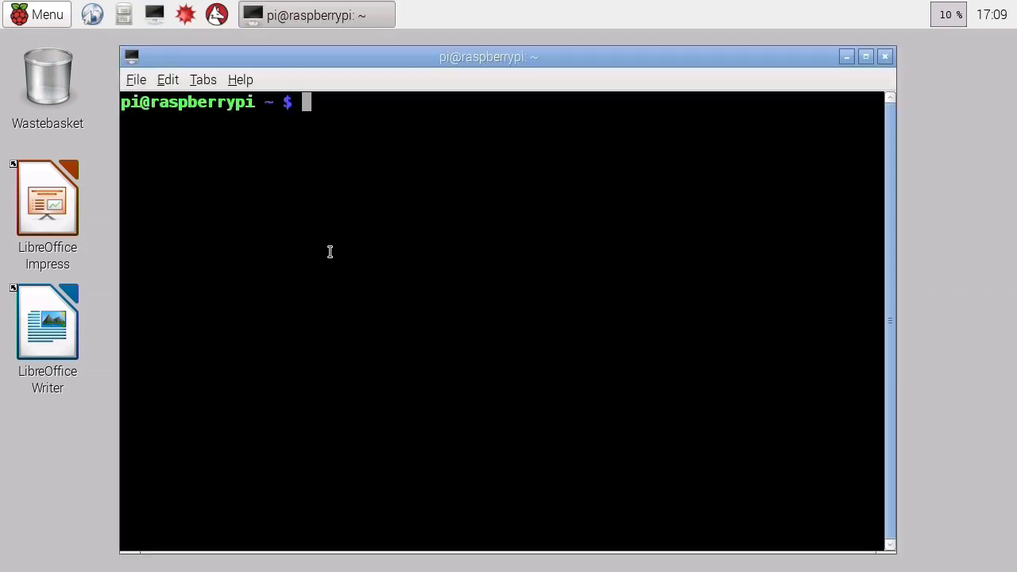
{"action": "type", "text": "sudo"}
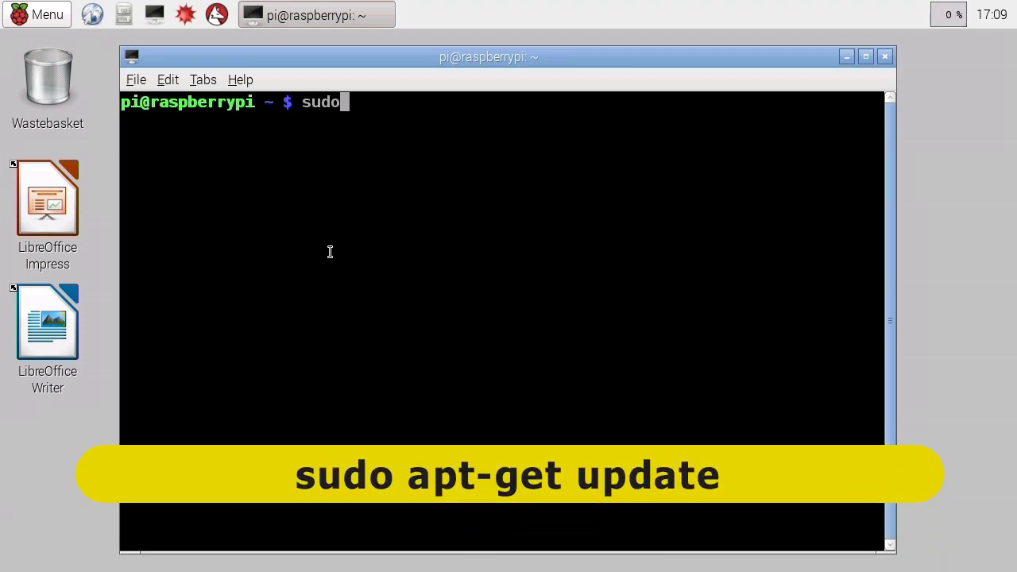
{"action": "type", "text": " apt-ge"}
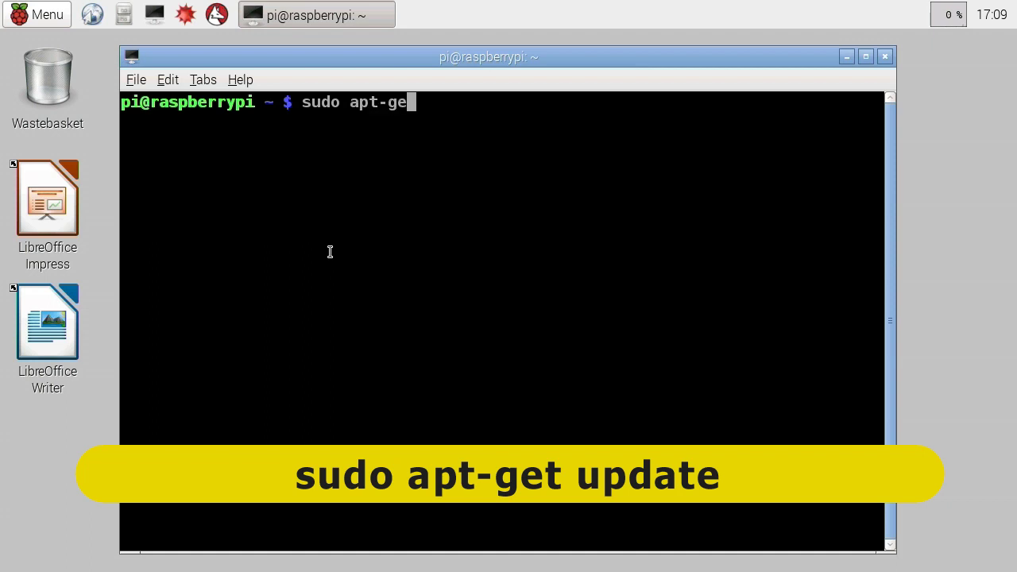
{"action": "type", "text": "t update"}
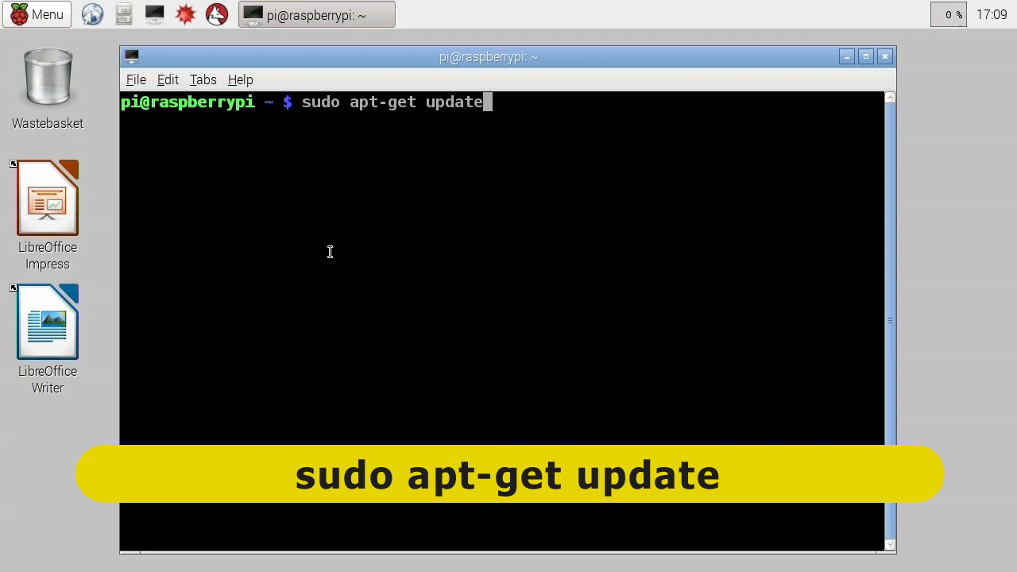
{"action": "key", "text": "Return"}
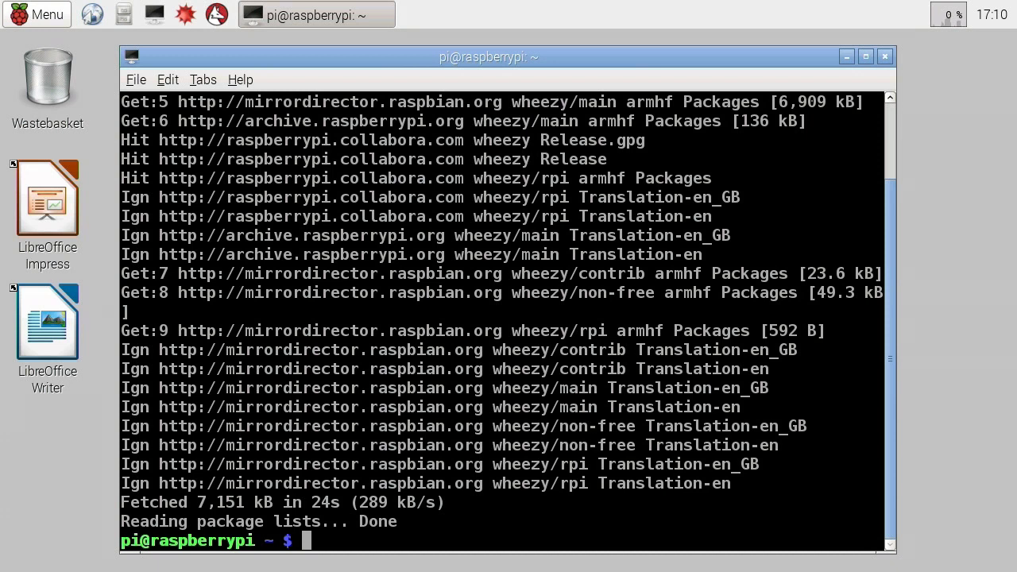
Install CUPS with sudo apt-get install cups, confirming the 73 new packages with y.
{"action": "type", "text": "sudo"}
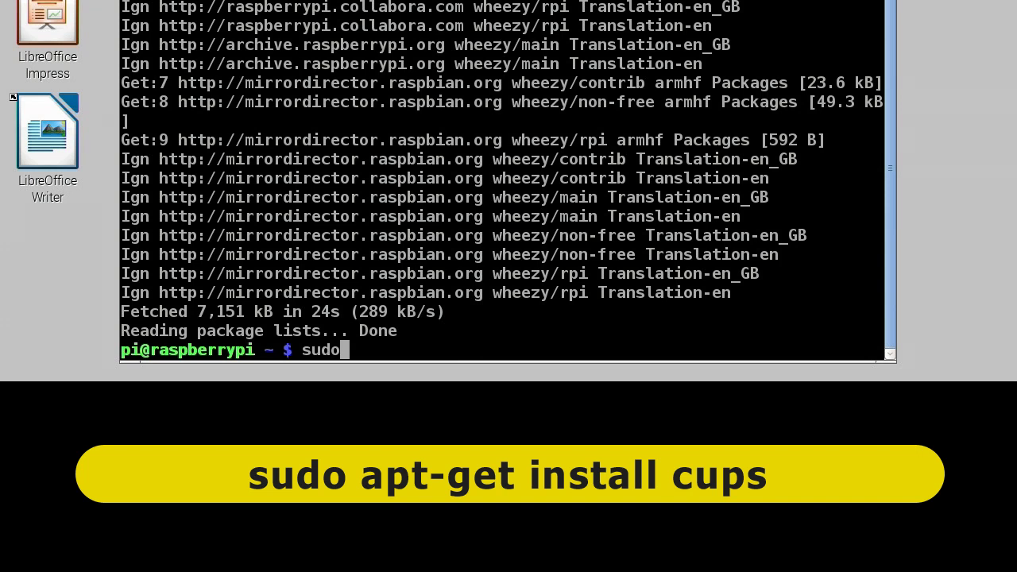
{"action": "type", "text": "apt-ge"}
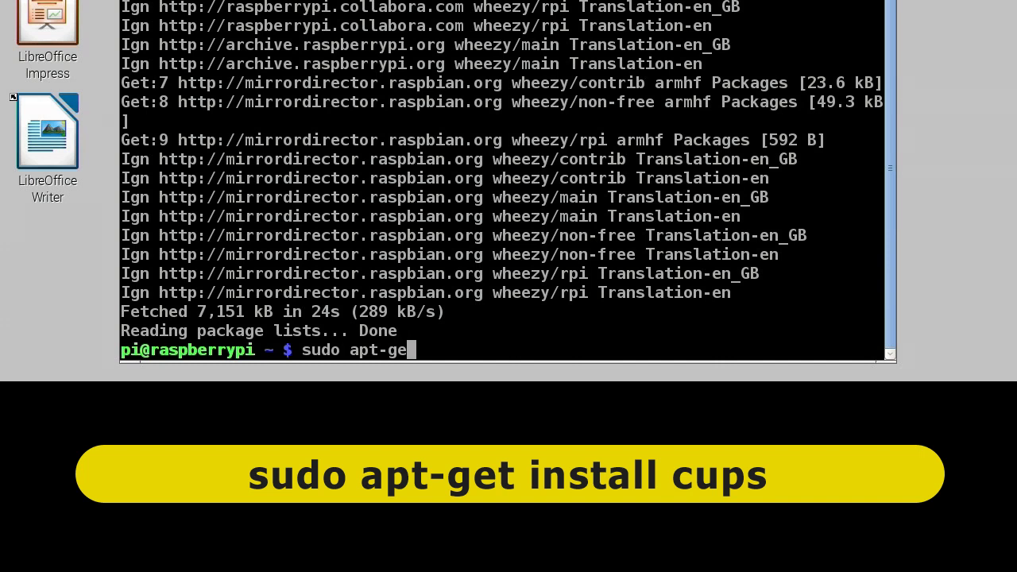
{"action": "type", "text": "t install "}
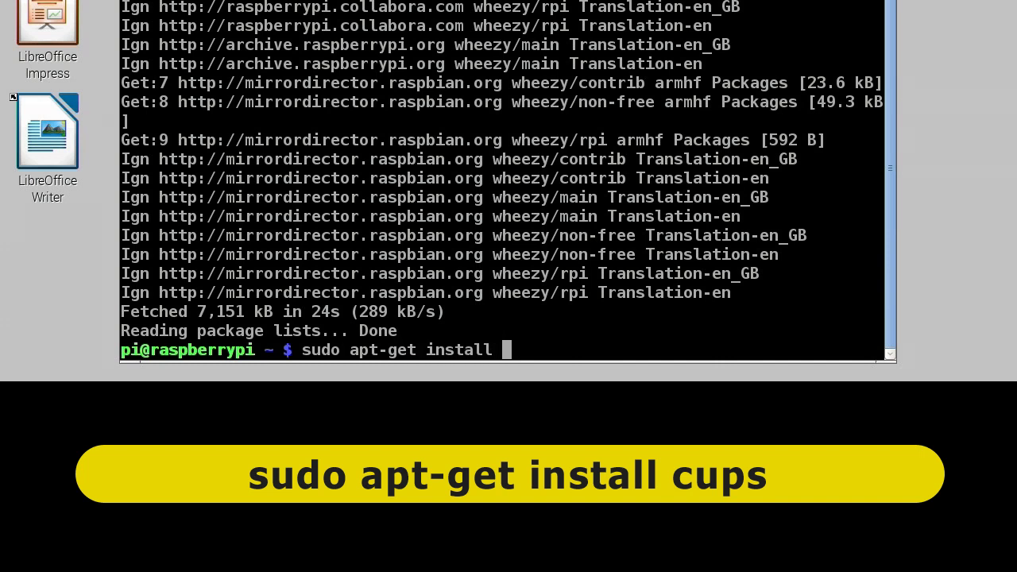
{"action": "type", "text": "cups"}
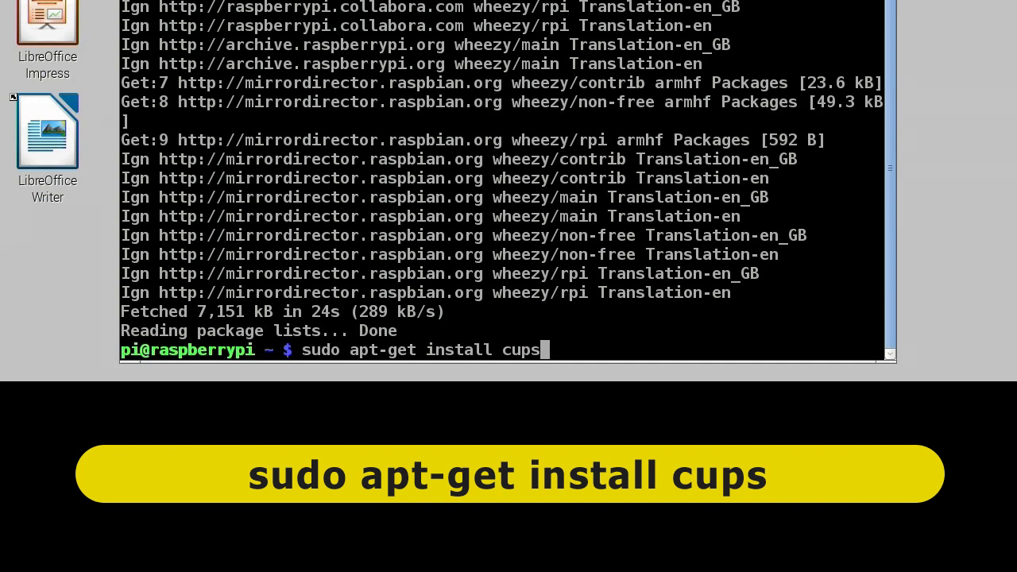
{"action": "key", "text": "Return"}
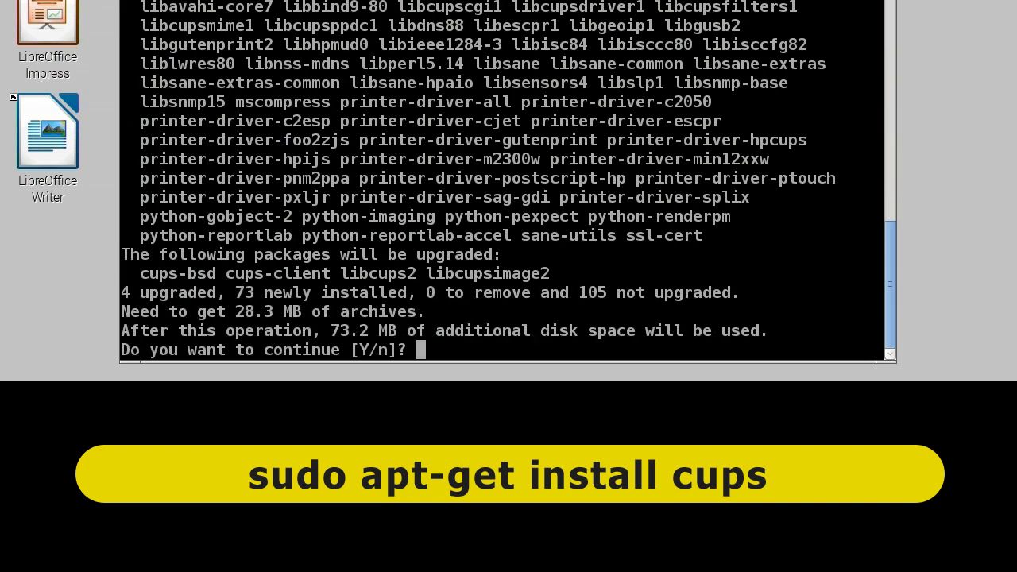
{"action": "type", "text": "y"}
{"action": "key", "text": "Return"}
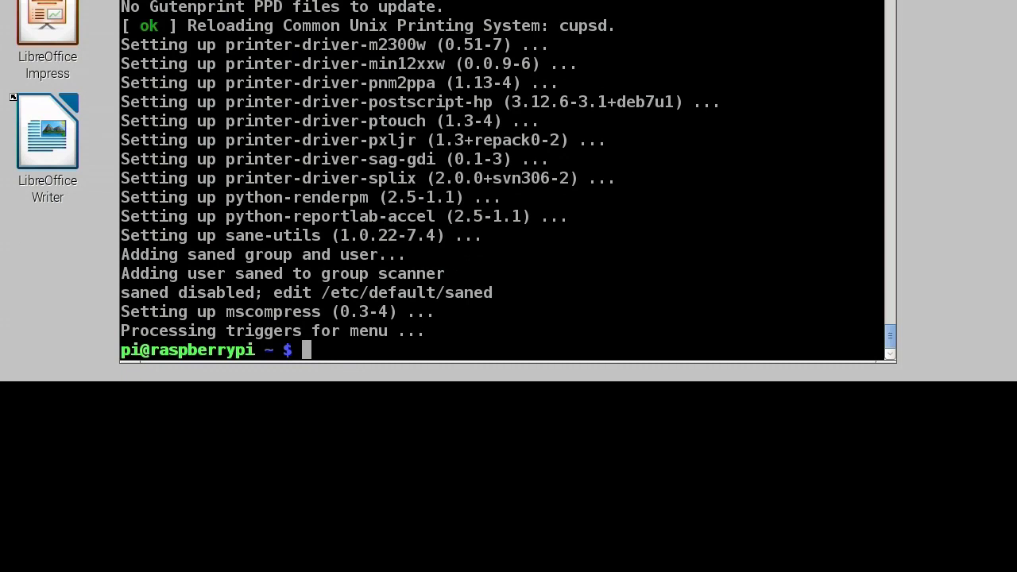
Add the current user to the lpadmin group with sudo usermod -a -G lpadmin.
{"action": "type", "text": "sudo"}
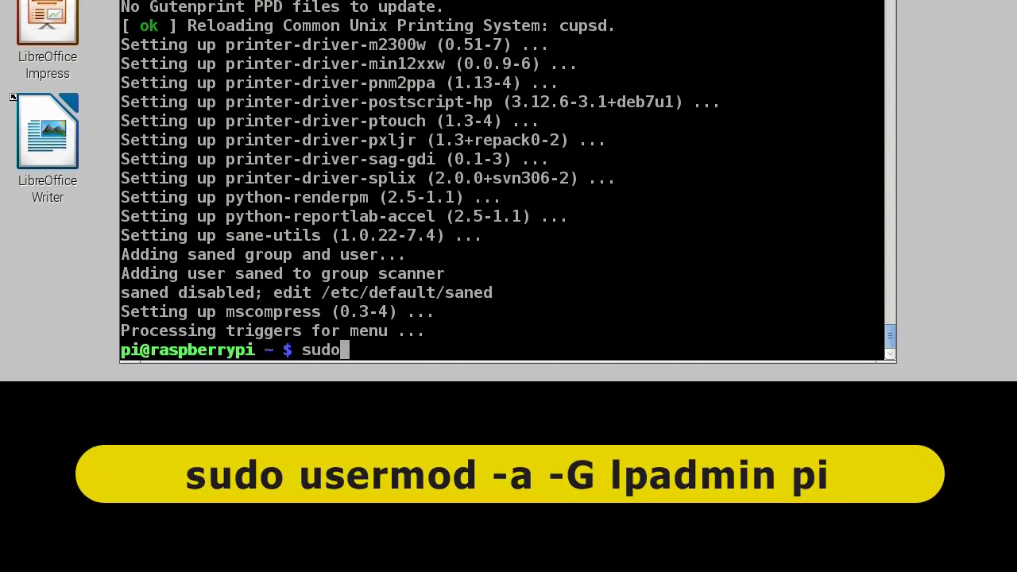
{"action": "type", "text": " usermod"}
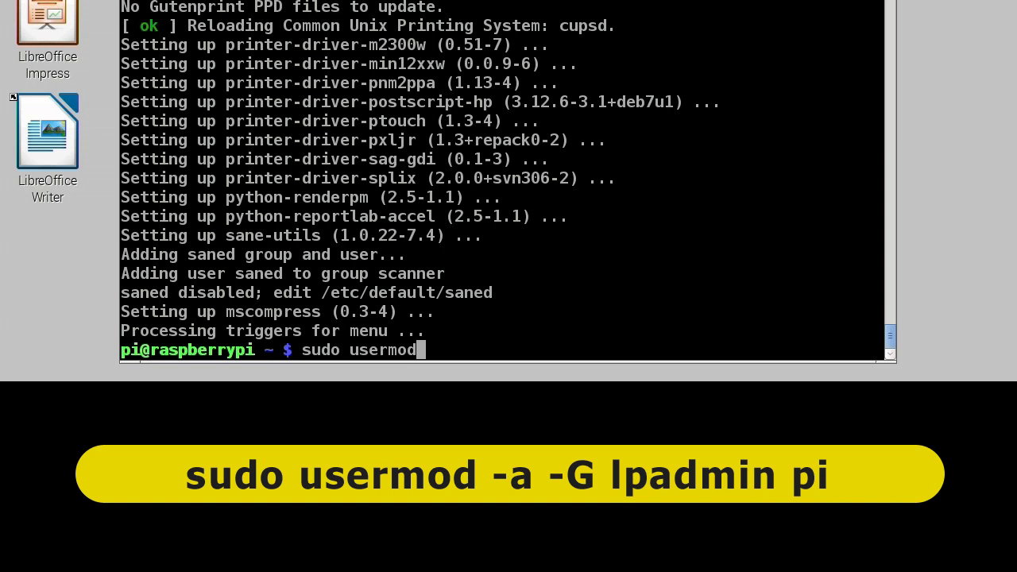
{"action": "type", "text": " -a -G lp"}
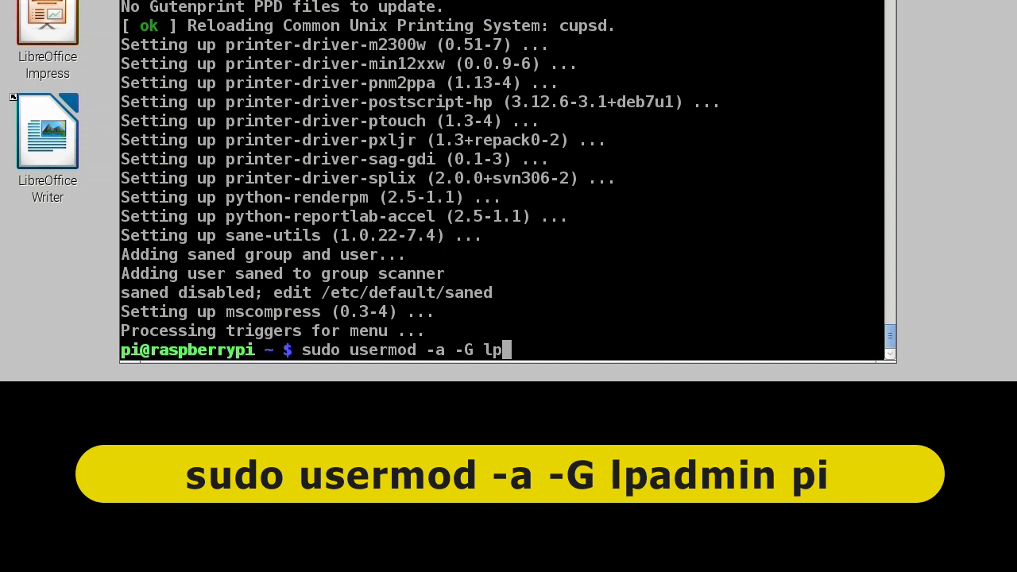
{"action": "type", "text": "admin"}
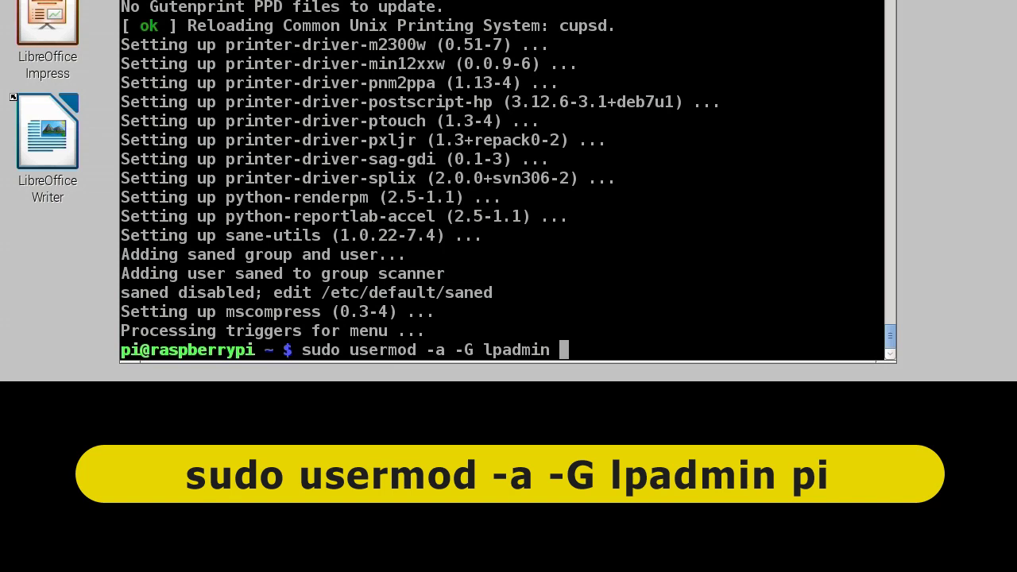
{"action": "type", "text": " pi"}
{"action": "key", "text": "Return"}
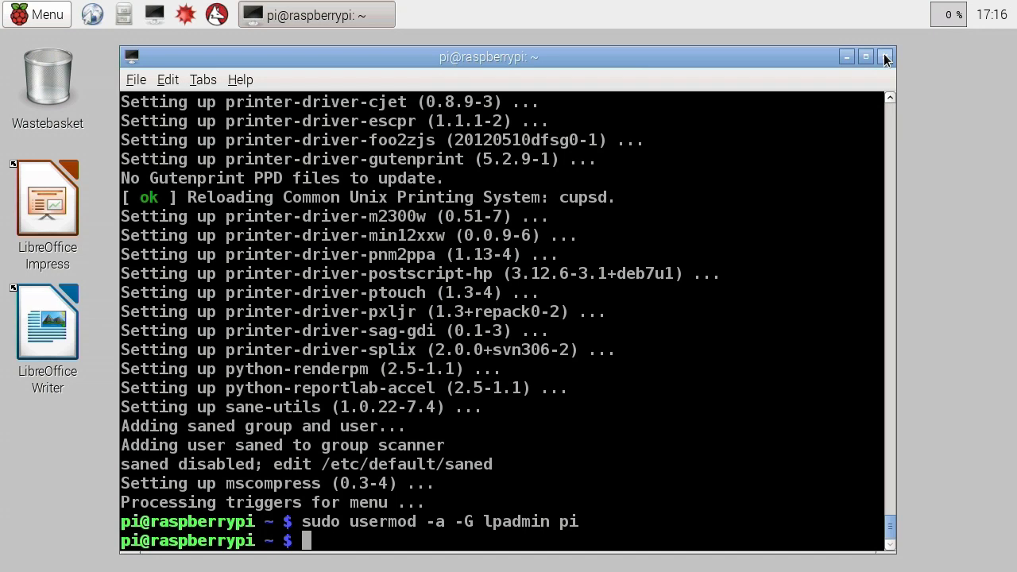
{"action": "left_click", "coordinate": [884, 58]}
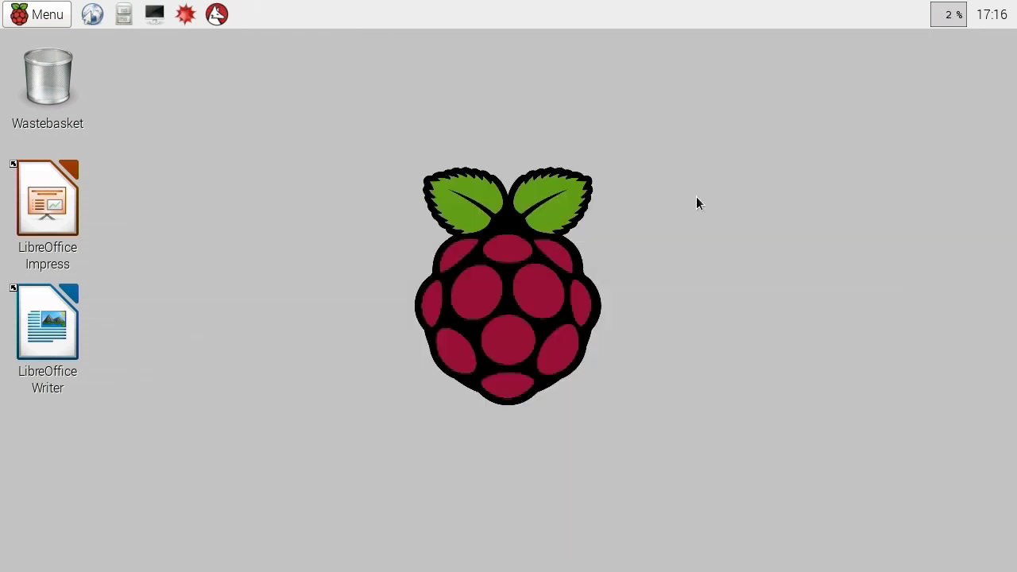
{"action": "left_click", "coordinate": [91, 17]}
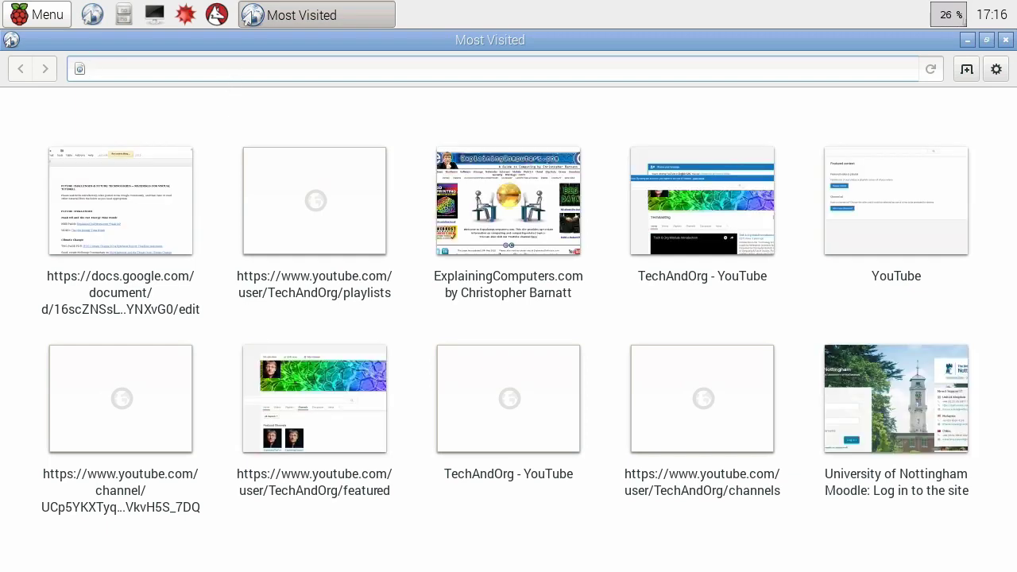
{"action": "type", "text": "ht"}
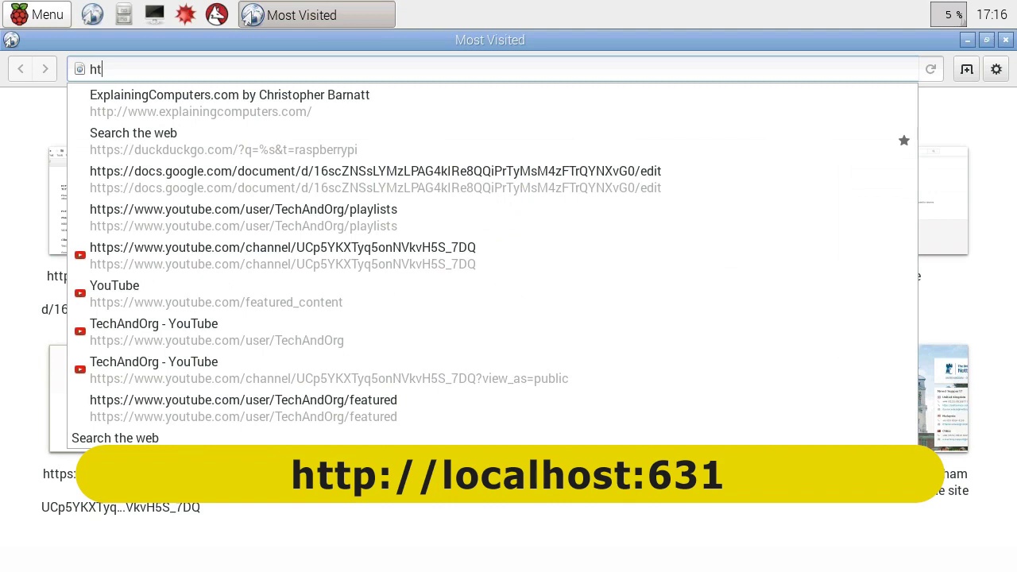
{"action": "type", "text": "tp:/"}
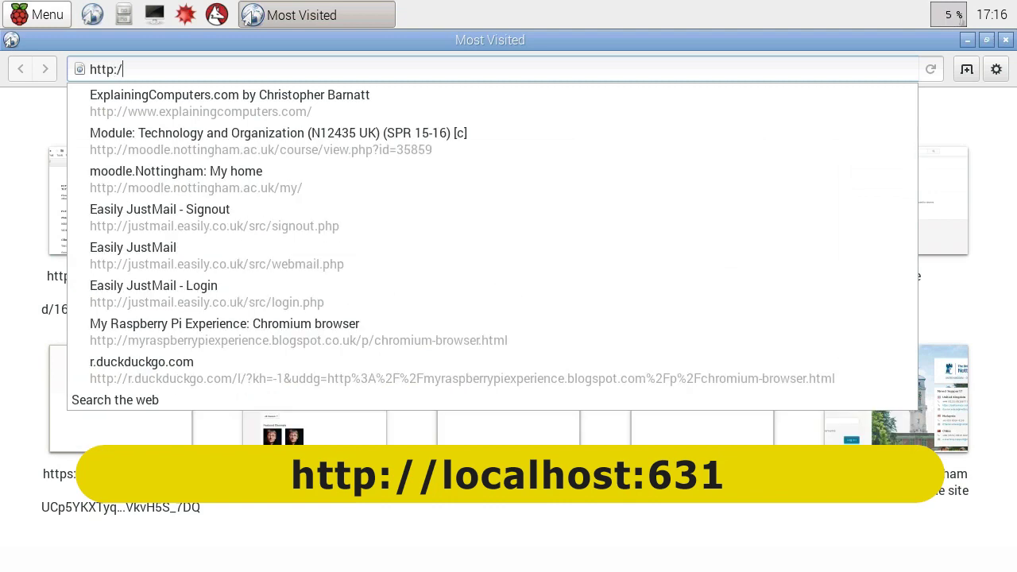
{"action": "type", "text": "/"}
{"action": "type", "text": "local"}
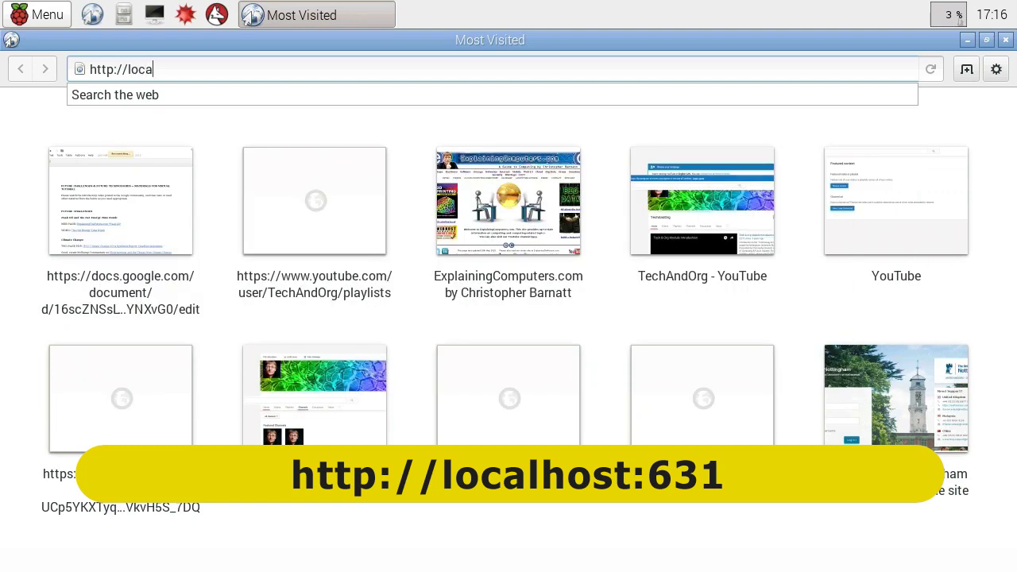
{"action": "type", "text": "host:631"}
{"action": "key", "text": "Return"}
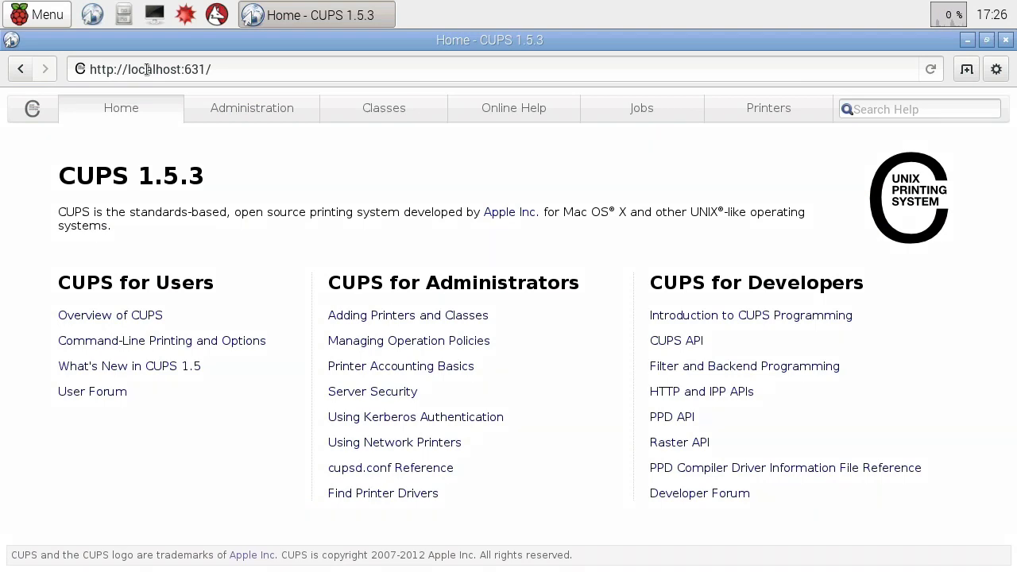
From Administration, start Add Printer and log in with the admin username and password.
{"action": "left_click", "coordinate": [399, 317]}
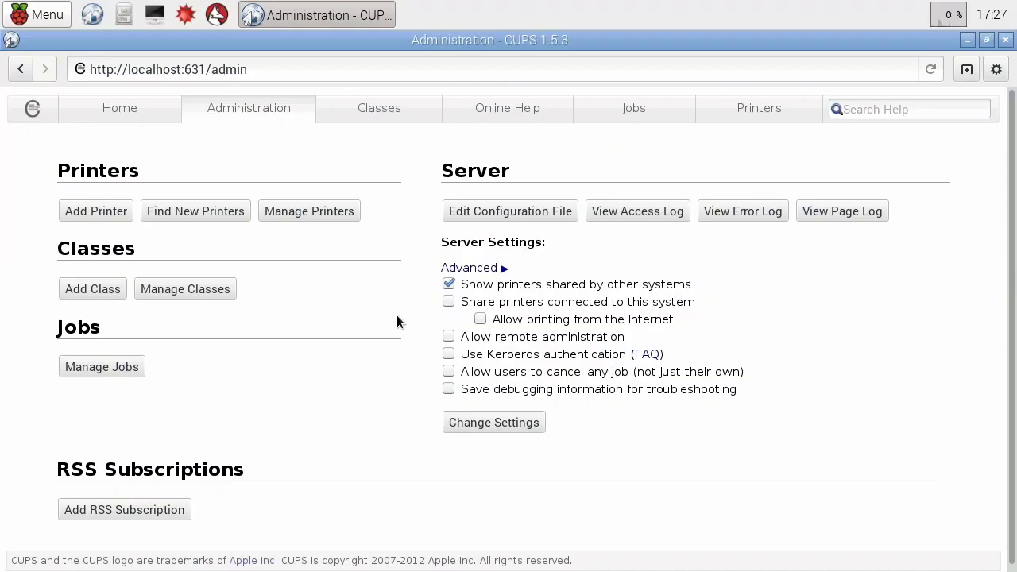
{"action": "left_click", "coordinate": [88, 210]}
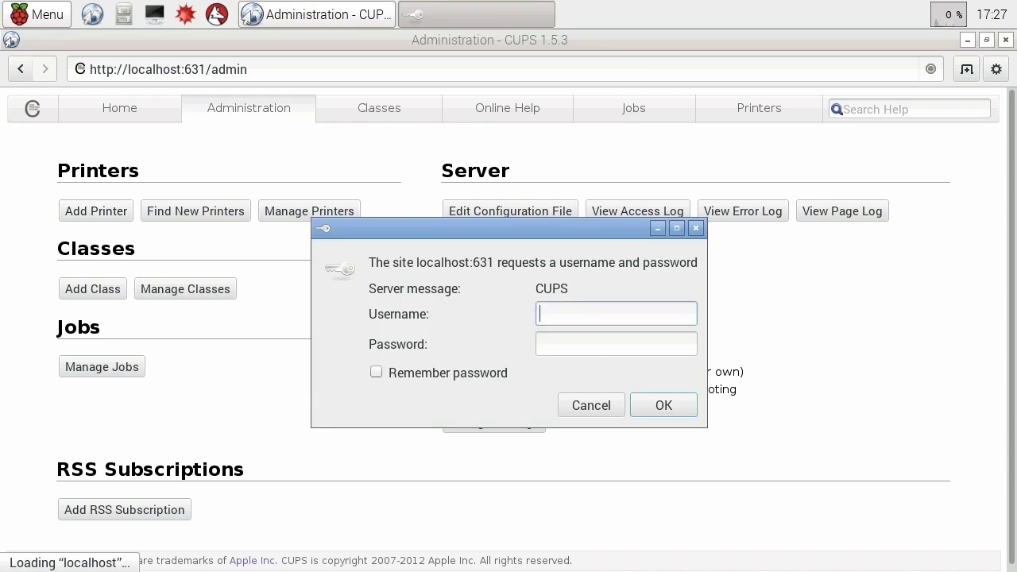
{"action": "type", "text": "pi"}
{"action": "key", "text": "Tab"}
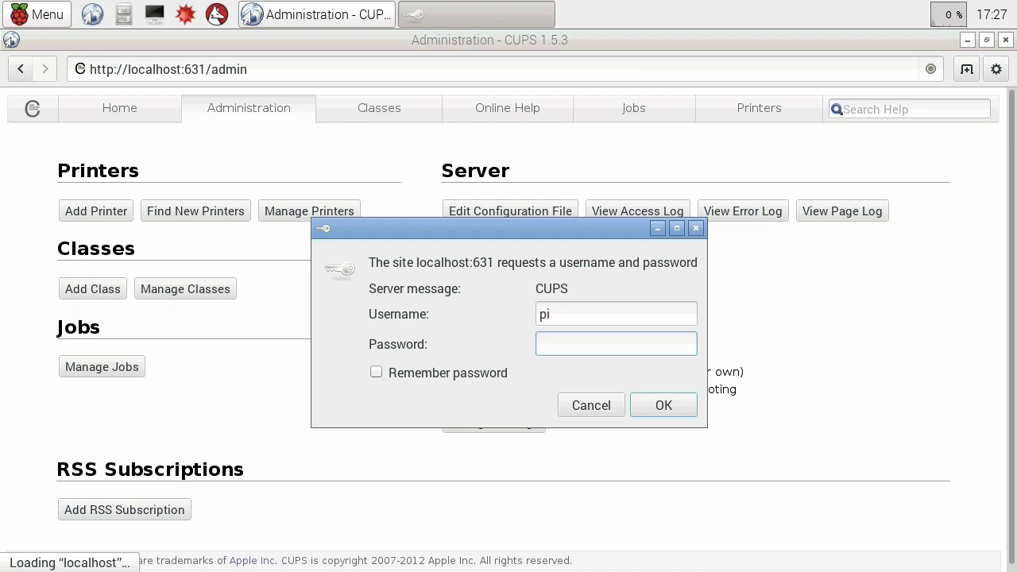
{"action": "type", "text": "raspberry"}
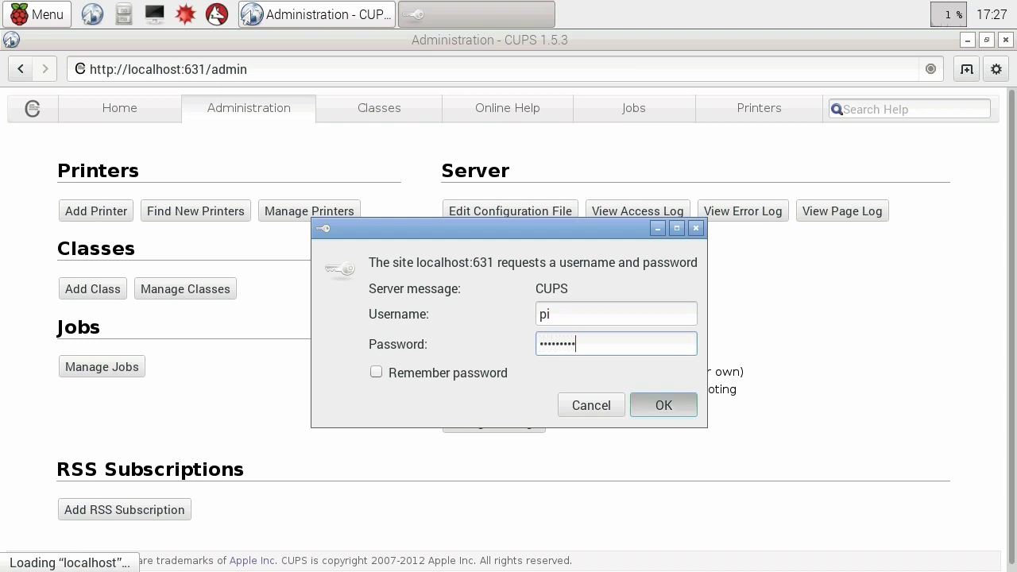
{"action": "key", "text": "Return"}
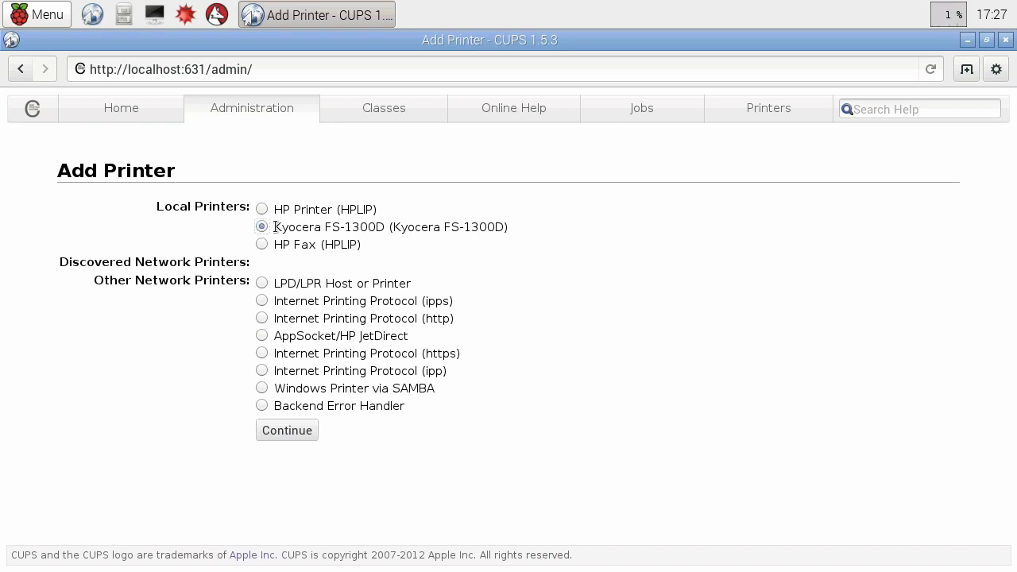
Pick the local Kyocera FS-1300D, keep name Kyocera_FS-1300D, and select driver Kyocera FS-1200 CUPS+Gutenprint v5.2.9.
{"action": "left_click", "coordinate": [294, 429]}
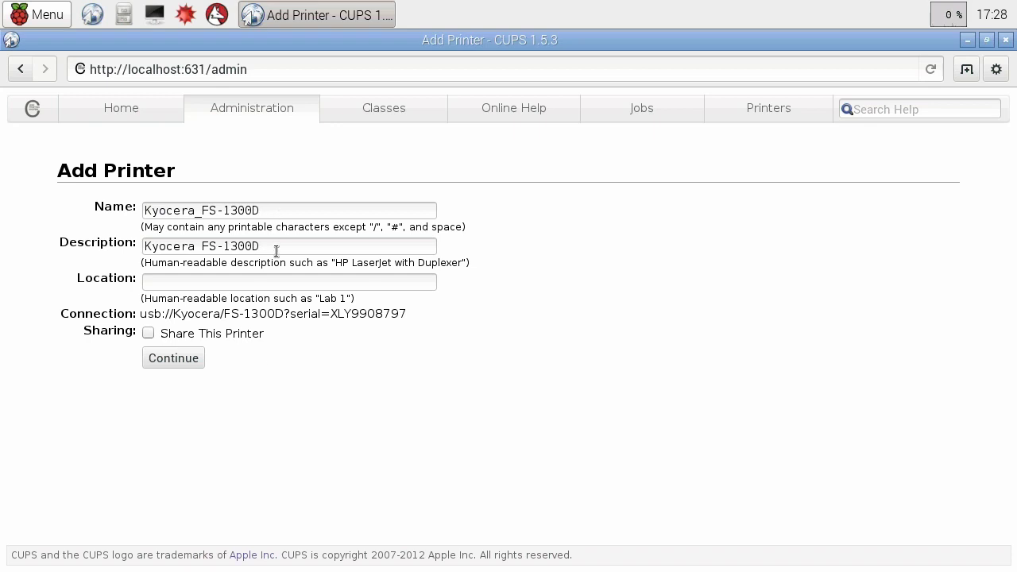
{"action": "left_click", "coordinate": [186, 361]}
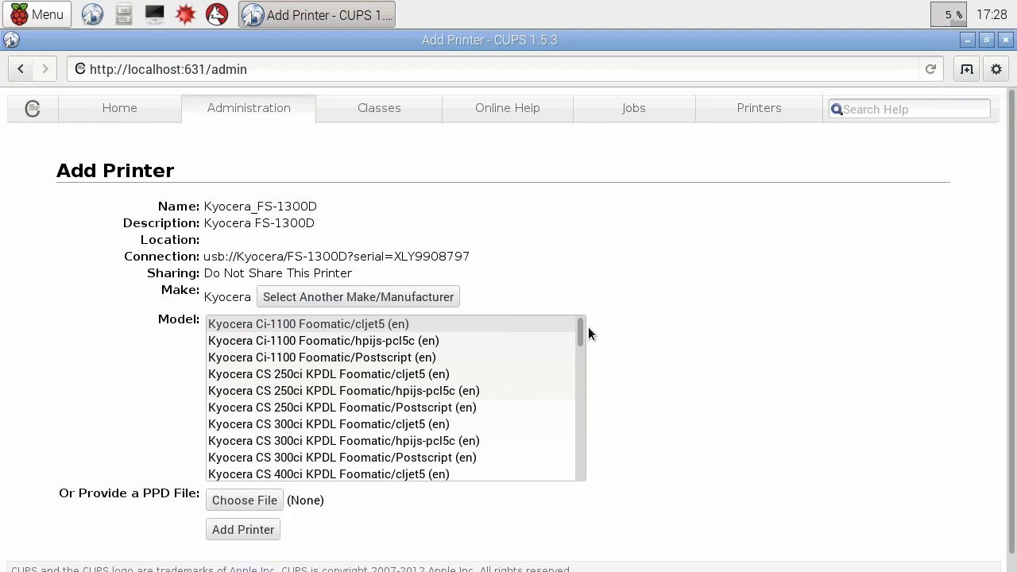
{"action": "left_click_drag", "start_coordinate": [581, 331], "coordinate": [580, 352]}
{"action": "left_click", "coordinate": [463, 392]}
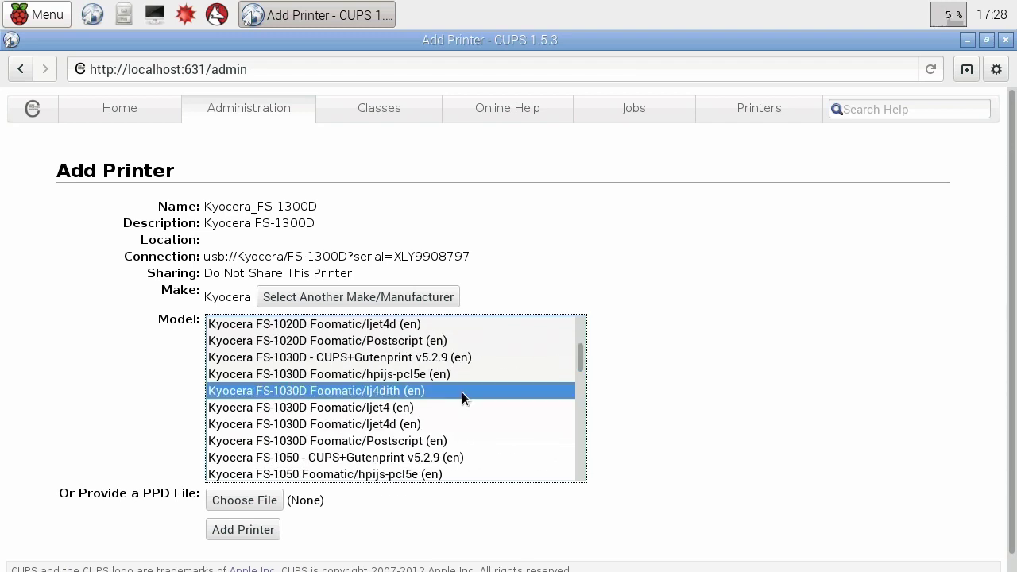
{"action": "key", "text": "Down"}
{"action": "key", "text": "Down"}
{"action": "key", "text": "Down"}
{"action": "key", "text": "Down"}
{"action": "key", "text": "Down"}
{"action": "key", "text": "Down"}
{"action": "key", "text": "Down"}
{"action": "key", "text": "Down"}
{"action": "key", "text": "Down"}
{"action": "key", "text": "Down"}
{"action": "key", "text": "Down"}
{"action": "key", "text": "Down"}
{"action": "key", "text": "Down"}
{"action": "key", "text": "Down"}
{"action": "key", "text": "Down"}
{"action": "key", "text": "Down"}
{"action": "key", "text": "Down"}
{"action": "key", "text": "Down"}
{"action": "key", "text": "Down"}
{"action": "key", "text": "Down"}
{"action": "key", "text": "Down"}
{"action": "key", "text": "Down"}
{"action": "key", "text": "Down"}
{"action": "key", "text": "Down"}
{"action": "key", "text": "Down"}
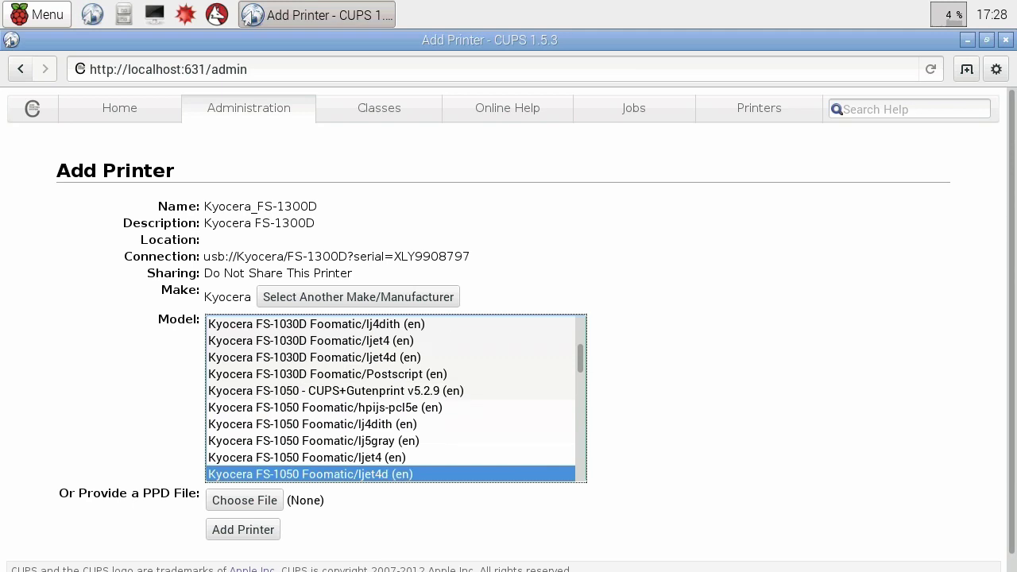
{"action": "key", "text": "Down"}
{"action": "key", "text": "Down"}
{"action": "key", "text": "Down"}
{"action": "key", "text": "Down"}
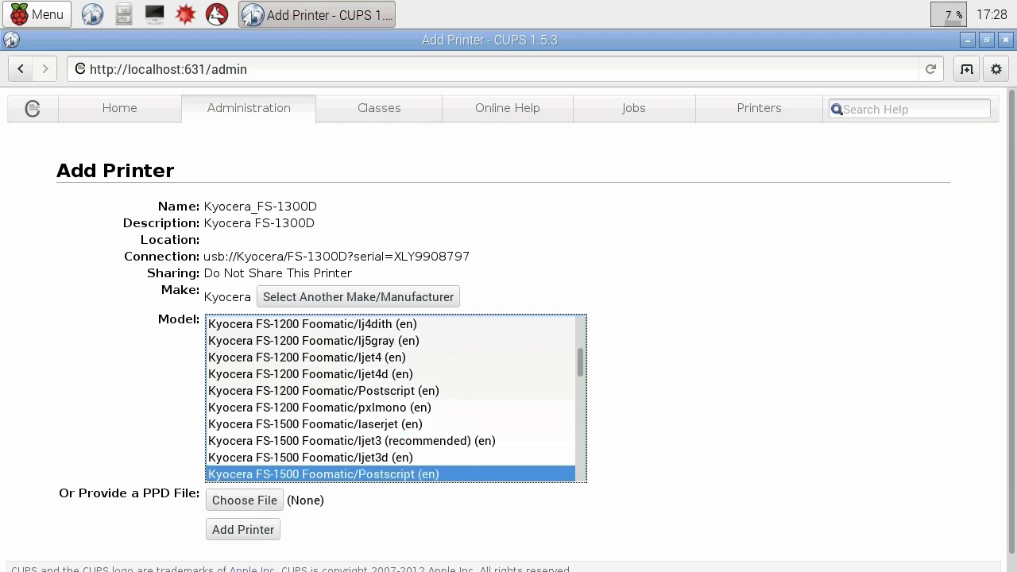
{"action": "key", "text": "Up"}
{"action": "key", "text": "Up"}
{"action": "key", "text": "Up"}
{"action": "key", "text": "Up"}
{"action": "key", "text": "Up"}
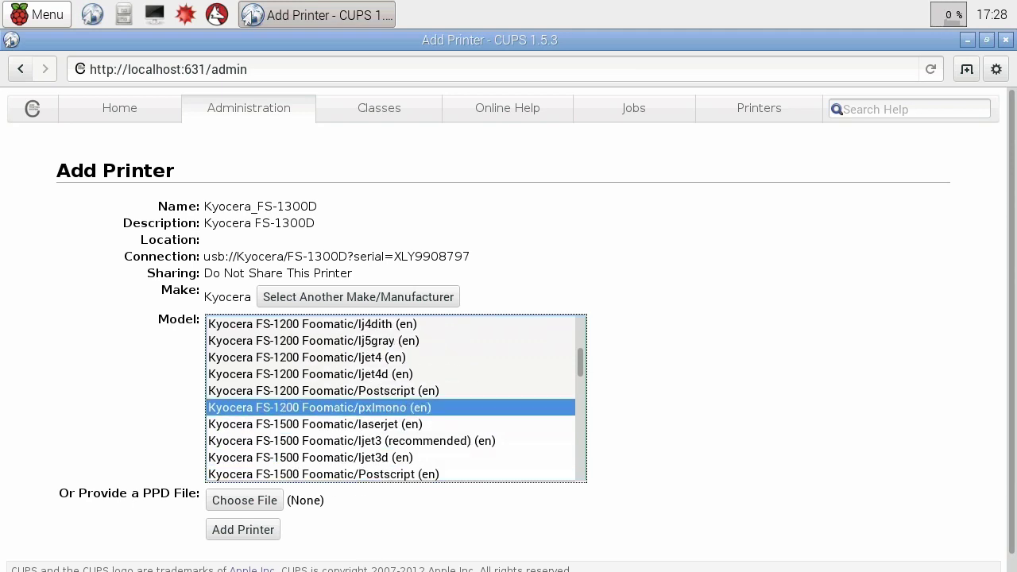
{"action": "key", "text": "Up"}
{"action": "key", "text": "Up"}
{"action": "key", "text": "Up"}
{"action": "key", "text": "Up"}
{"action": "key", "text": "Up"}
{"action": "key", "text": "Up"}
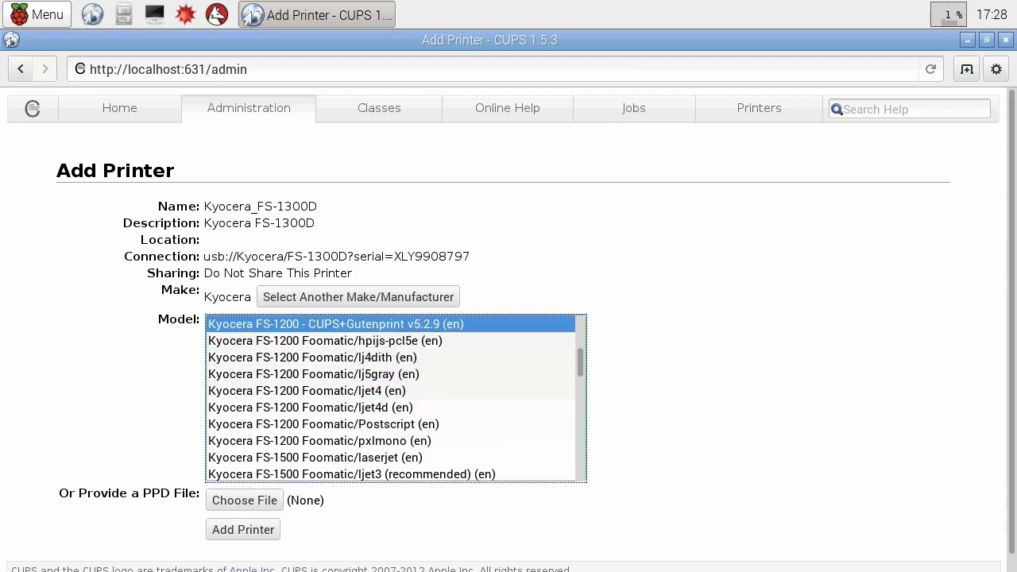
{"action": "key", "text": "Up"}
{"action": "key", "text": "Up"}
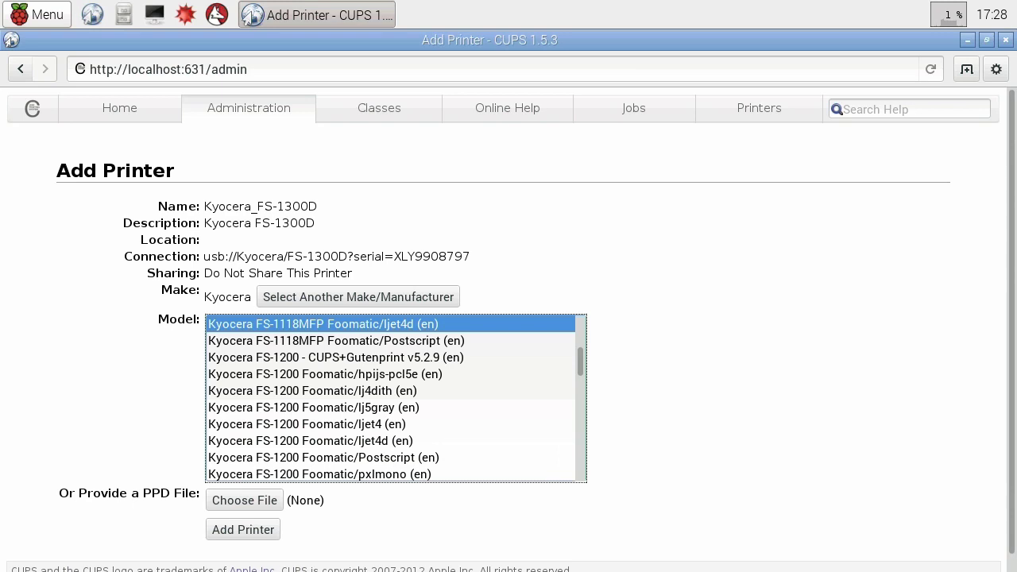
{"action": "key", "text": "Down"}
{"action": "key", "text": "Down"}
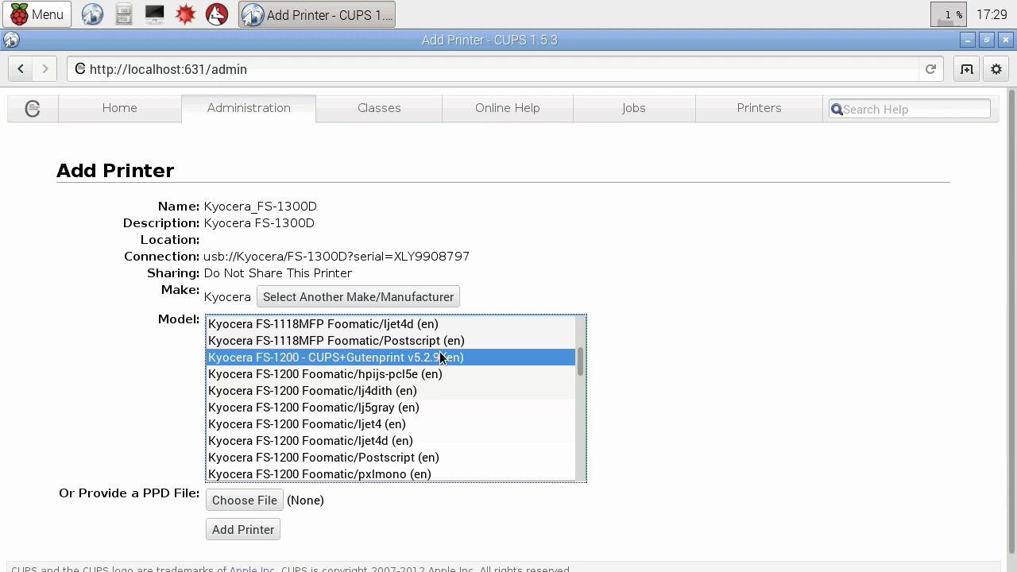
Add Kyocera_FS-1300D, save its A4 grayscale one-sided defaults, and return to the CUPS Home page.
{"action": "left_click", "coordinate": [254, 534]}
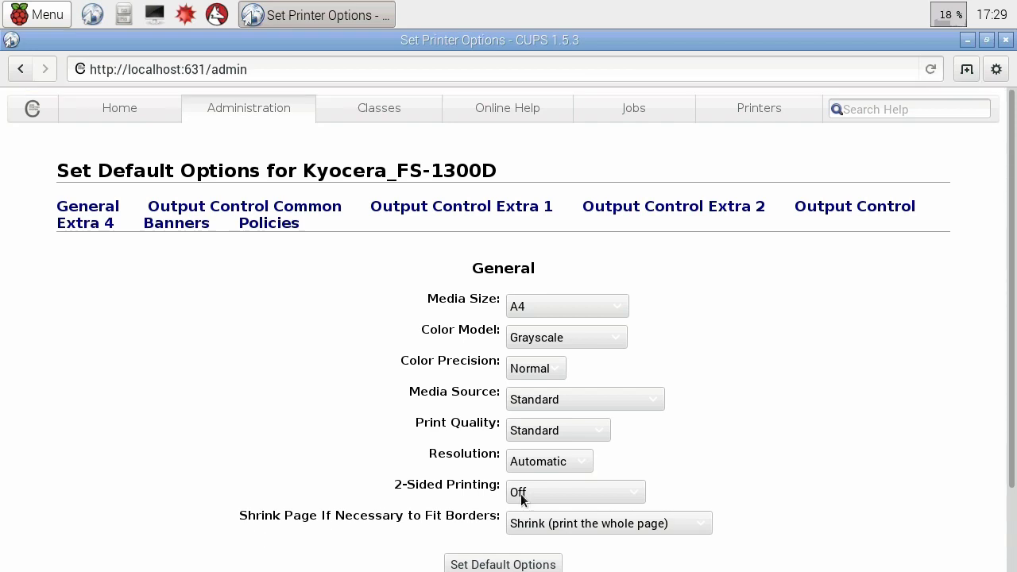
{"action": "left_click_drag", "start_coordinate": [1011, 346], "coordinate": [1011, 421]}
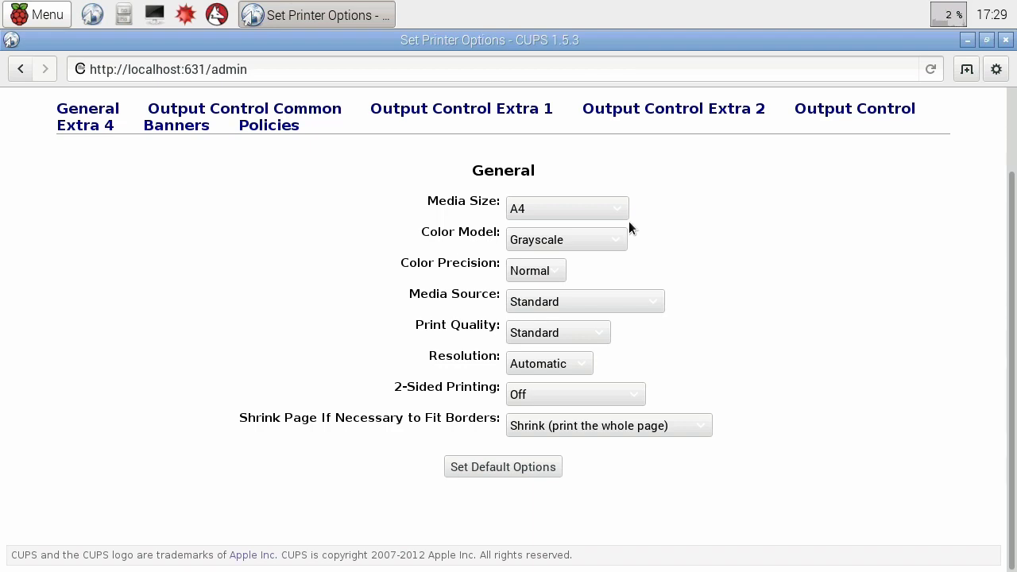
{"action": "left_click", "coordinate": [517, 469]}
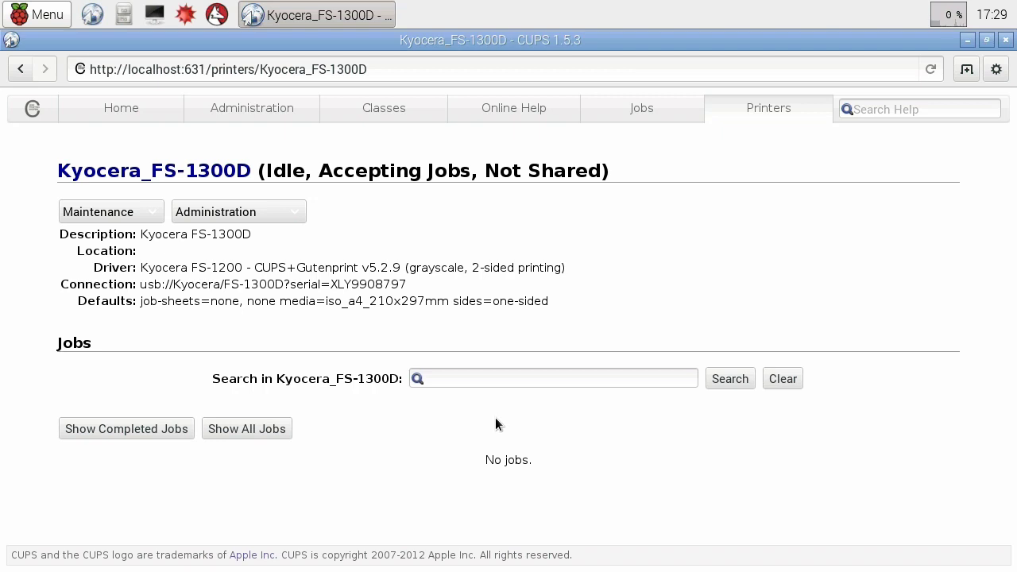
{"action": "left_click", "coordinate": [121, 112]}
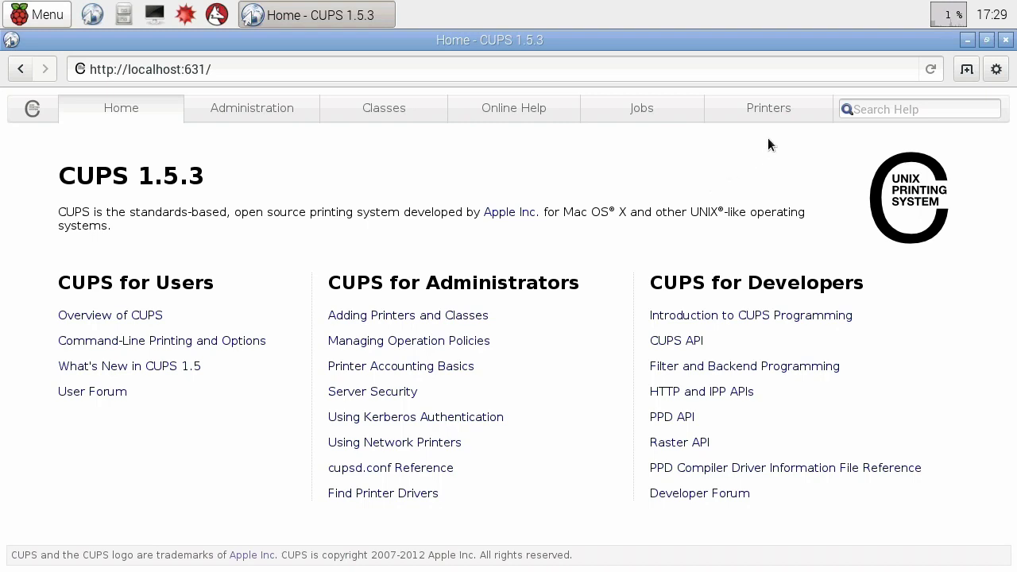
Print the current CUPS home page to Kyocera_FS-1300D from the browser menu's Print dialog.
{"action": "left_click", "coordinate": [996, 69]}
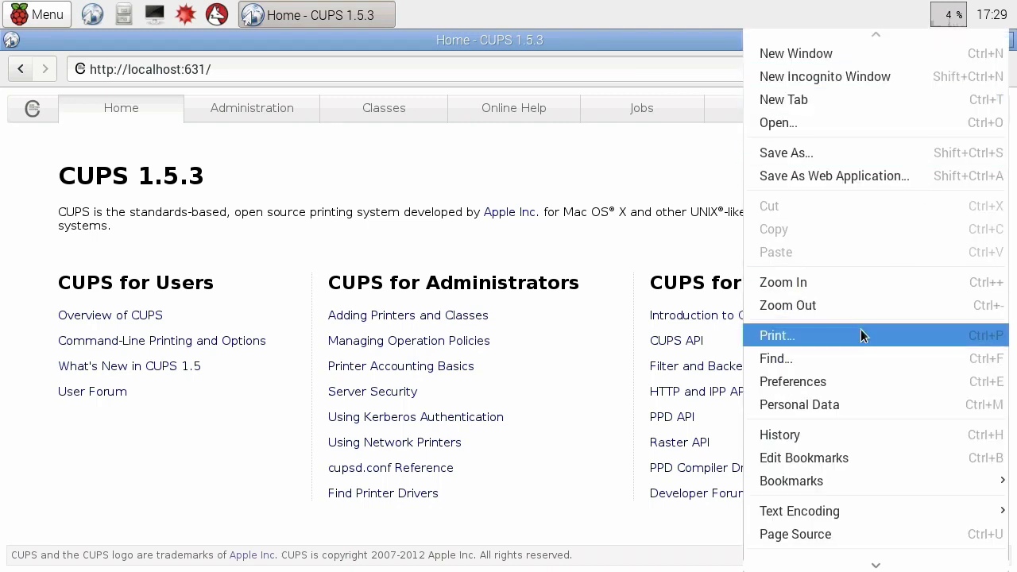
{"action": "left_click", "coordinate": [777, 335]}
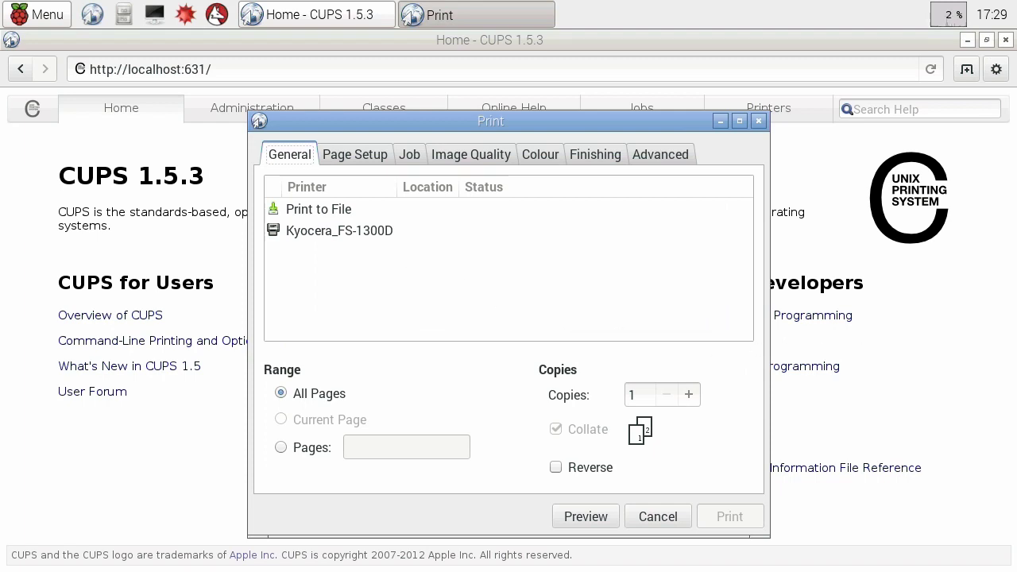
{"action": "left_click", "coordinate": [330, 231]}
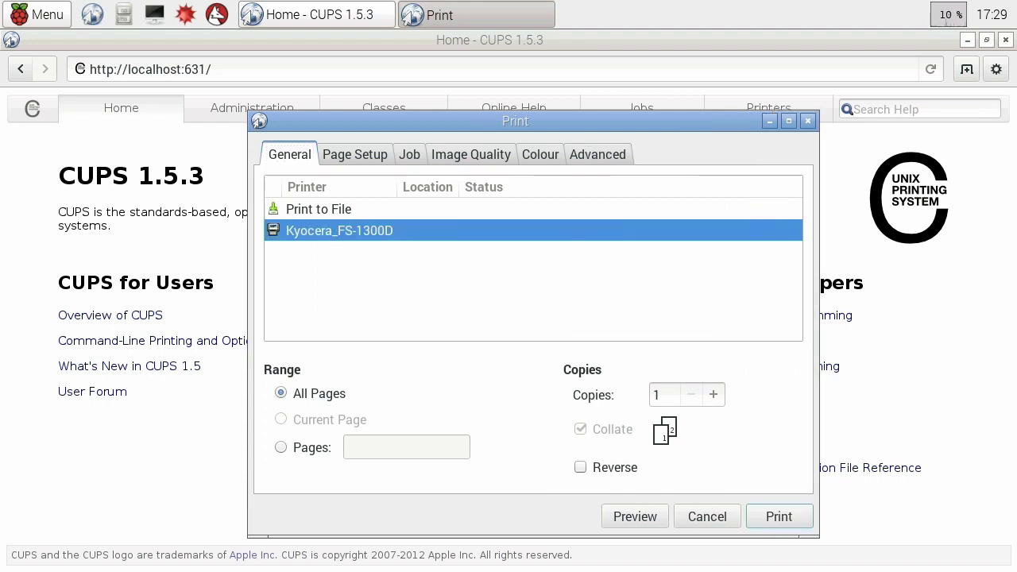
{"action": "left_click", "coordinate": [787, 515]}
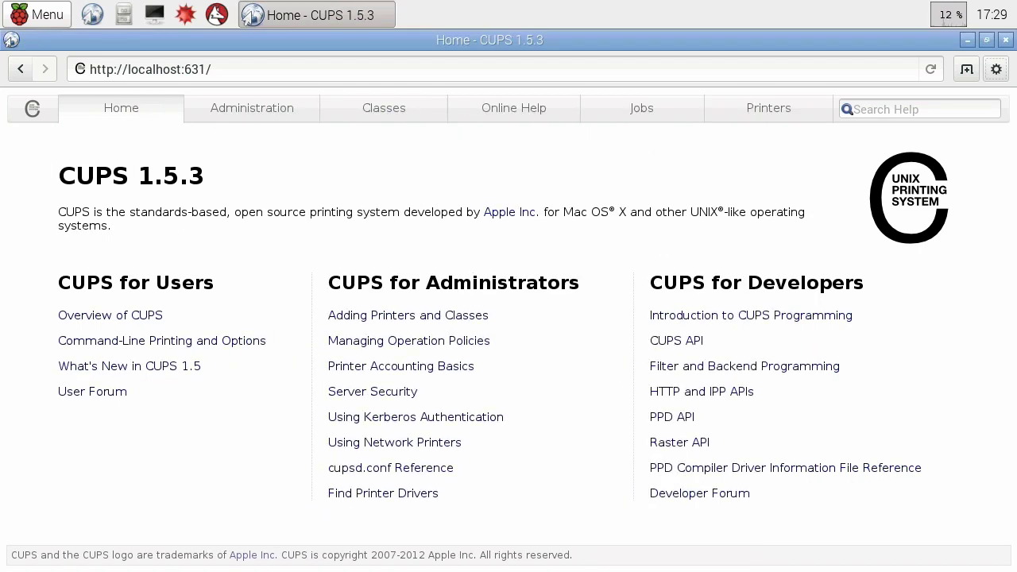